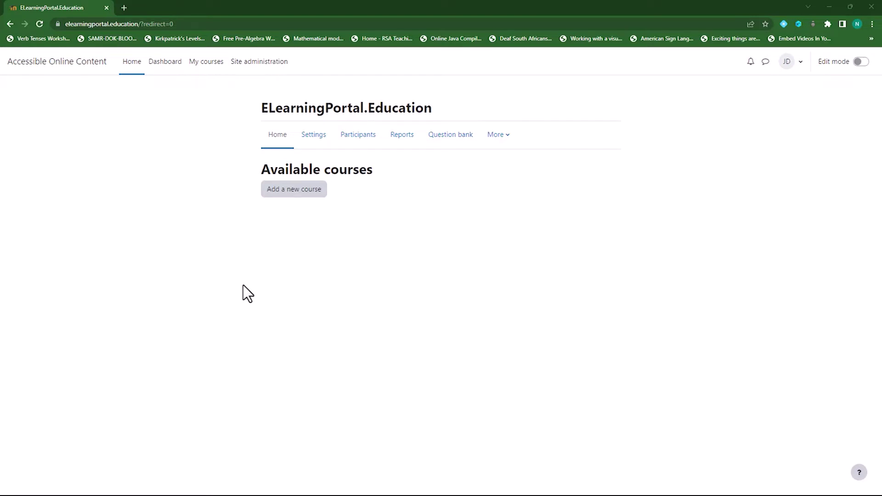
In a new tab, go to moodle.org and open its plugins directory from the footer
click(125, 7)
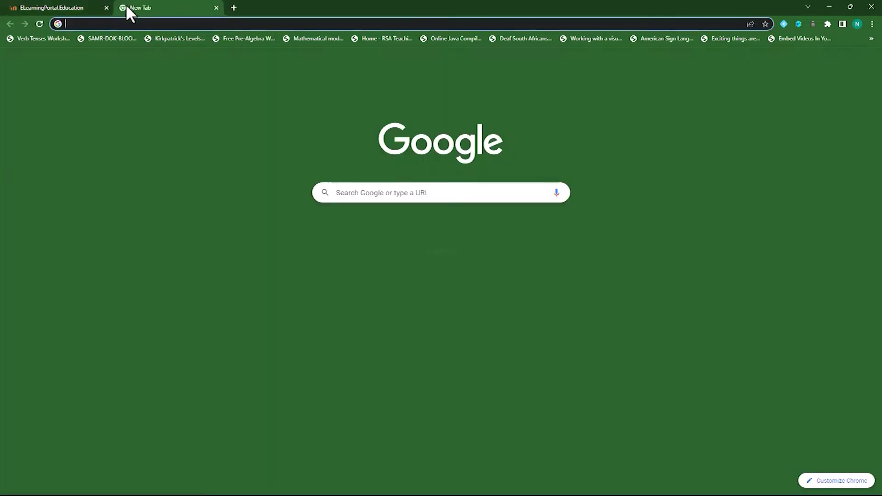
text(moo)
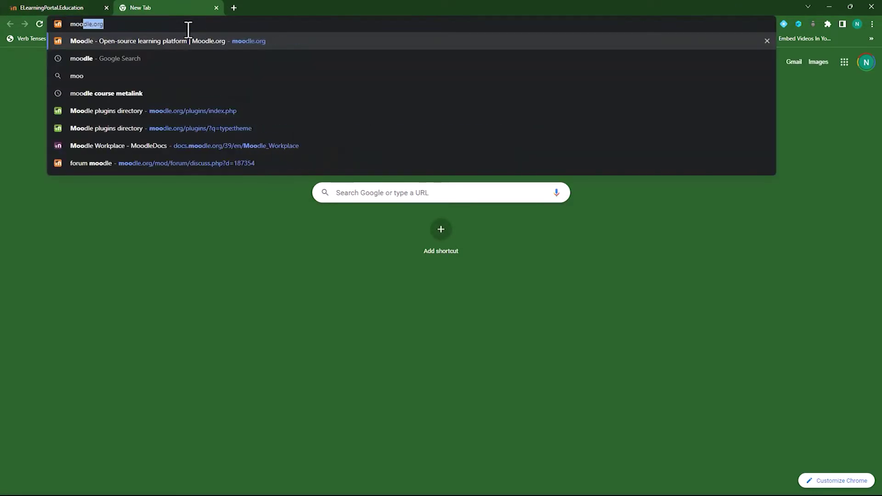
text(dle.org)
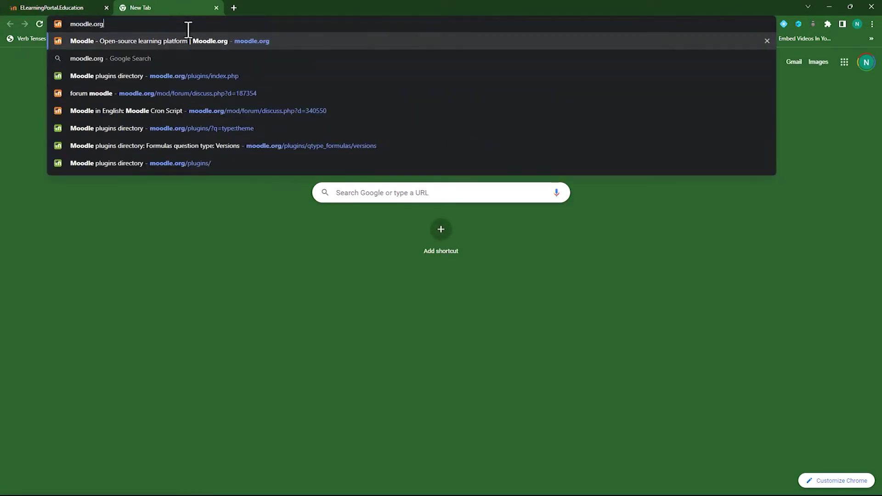
key(Return)
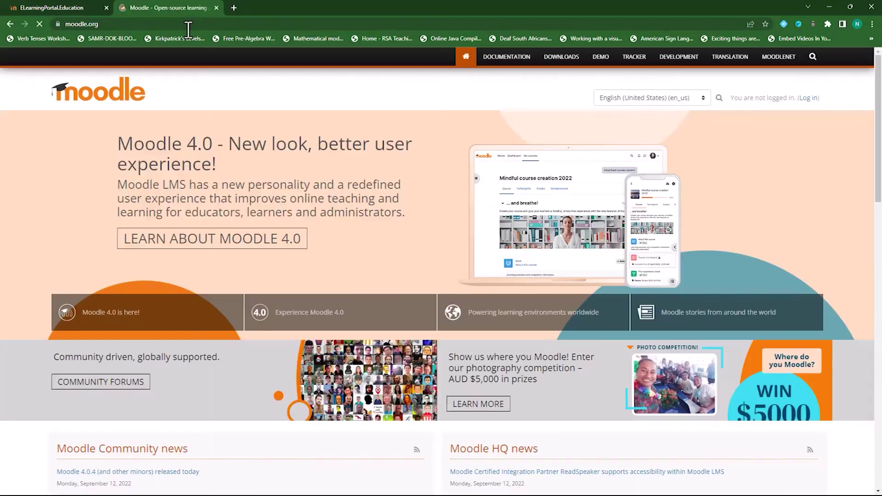
scroll(329, 278, down, 6)
scroll(332, 272, down, 8)
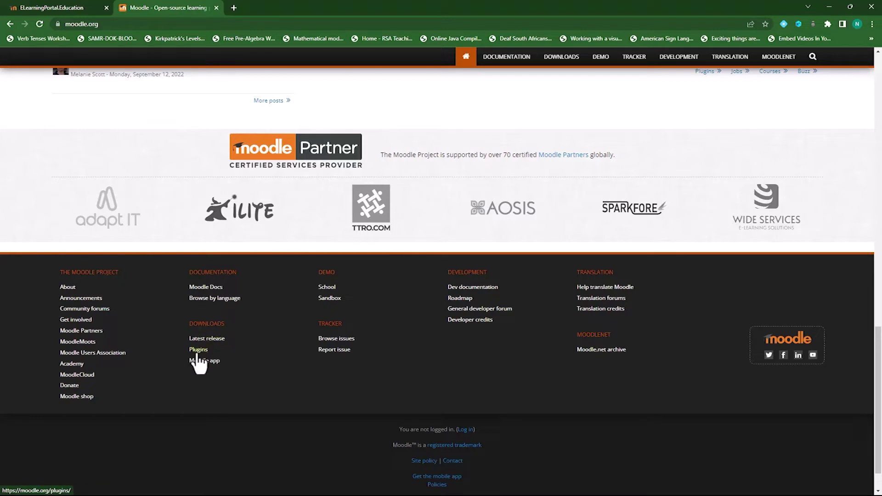
click(200, 352)
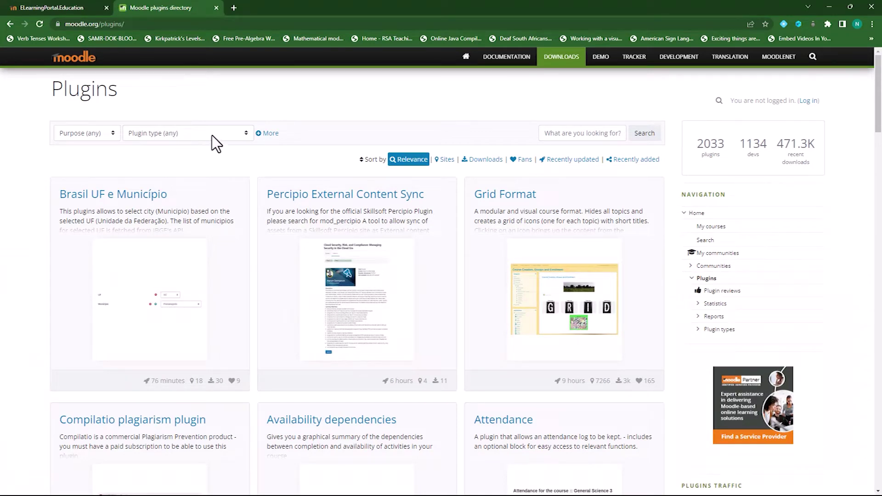
Filter the plugin list to the Theme type and scroll down to the Academi theme
click(211, 135)
scroll(216, 217, down, 10)
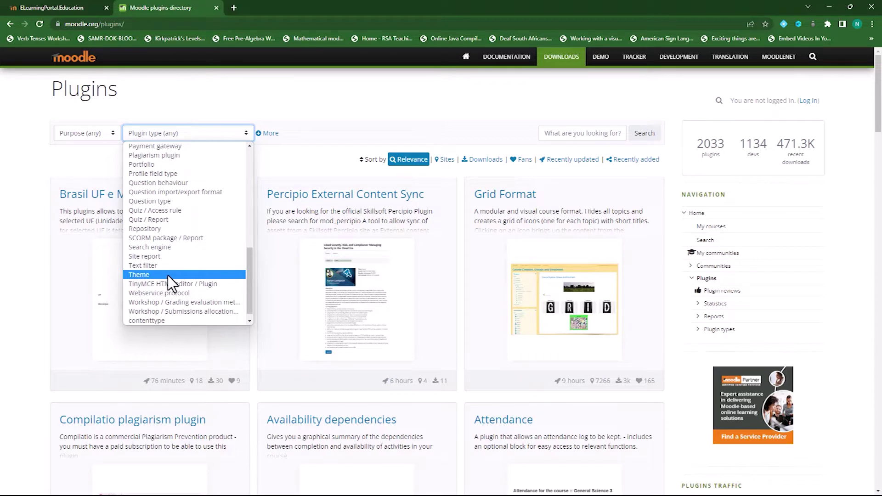
click(168, 274)
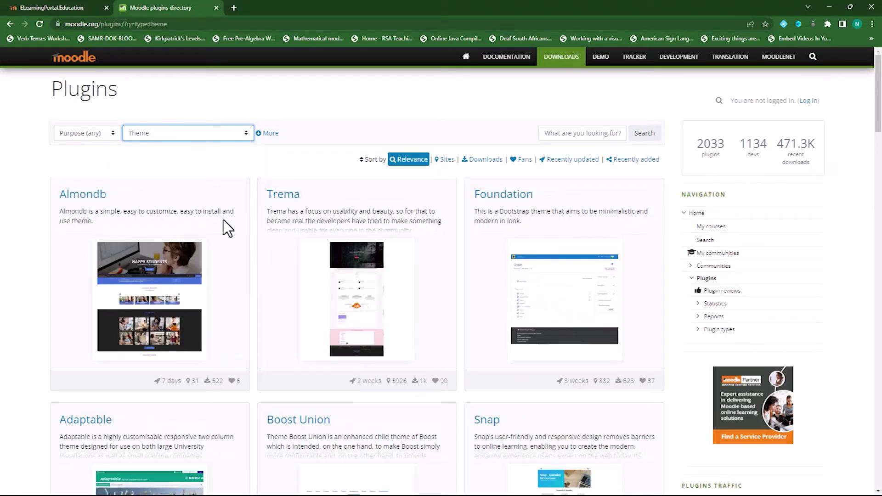
scroll(235, 258, down, 5)
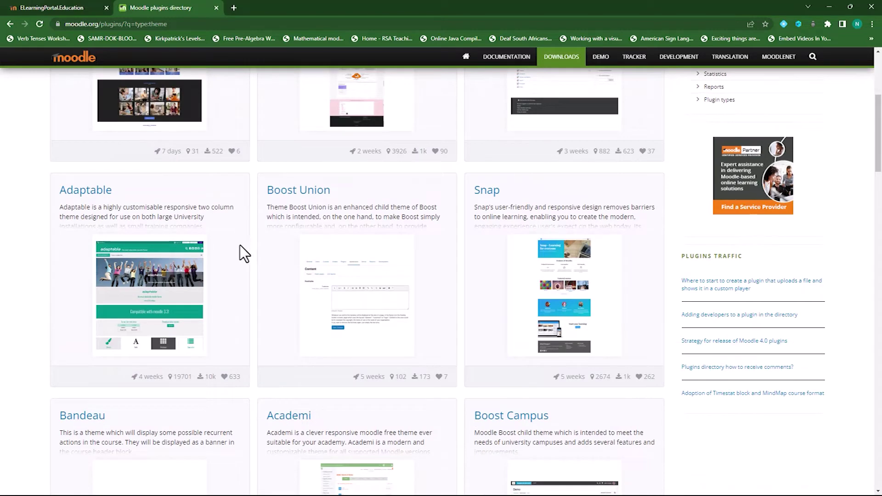
scroll(240, 244, down, 3)
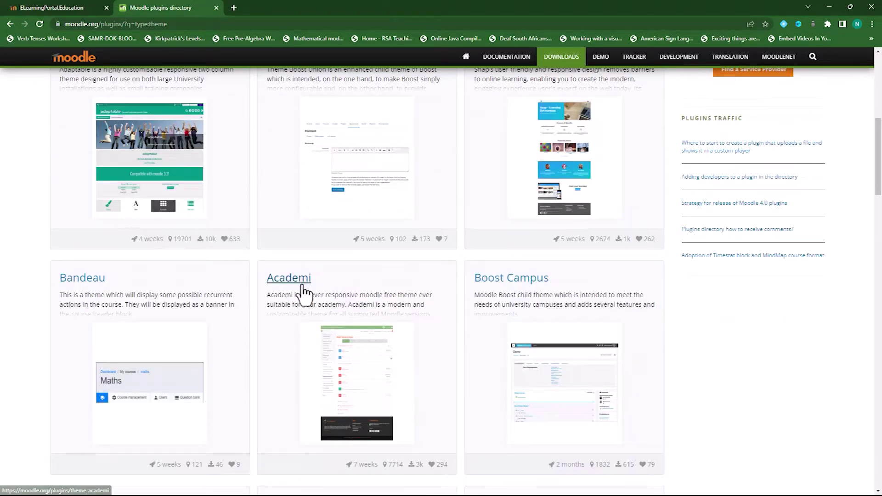
scroll(300, 276, down, 2)
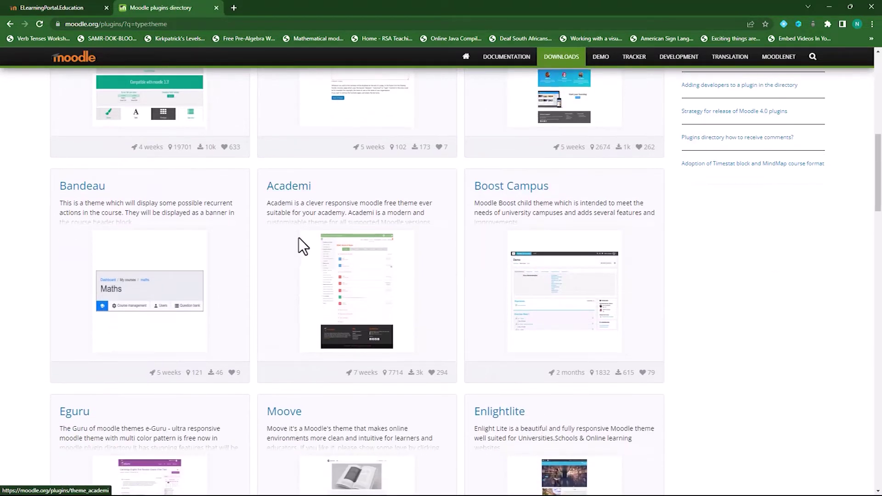
Open the Academi plugin page and browse its description and screenshots
click(297, 191)
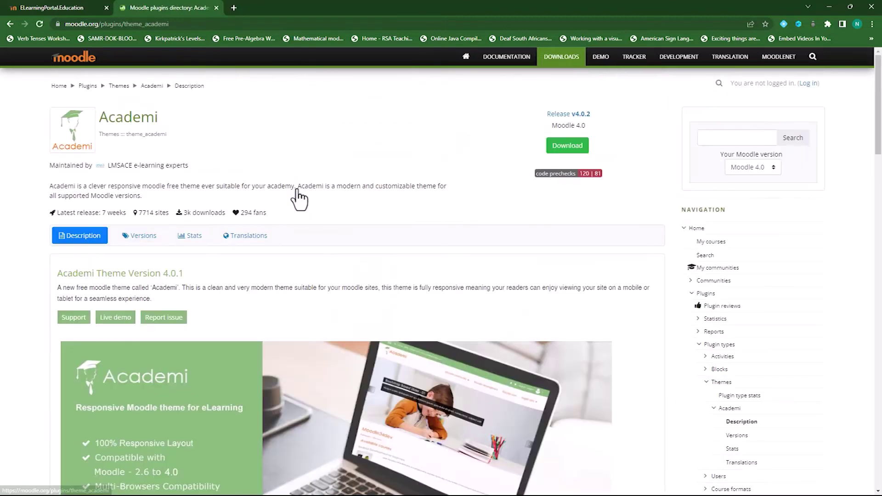
scroll(209, 360, down, 2)
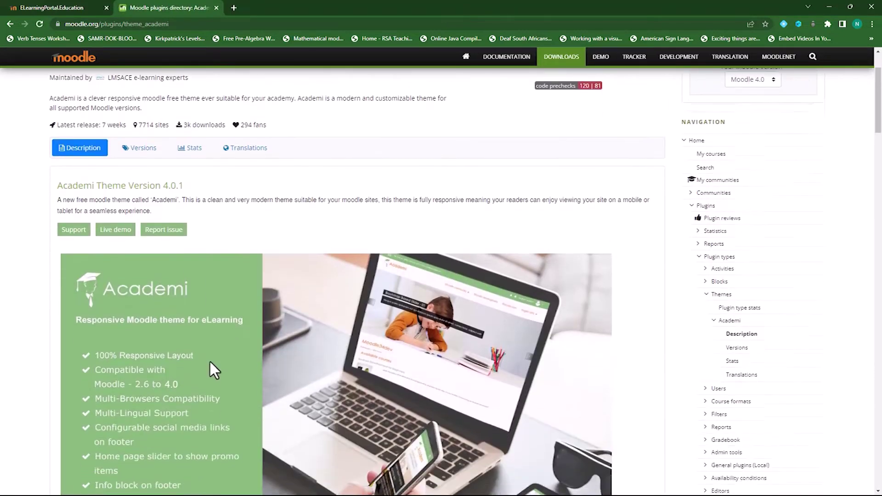
scroll(266, 385, down, 8)
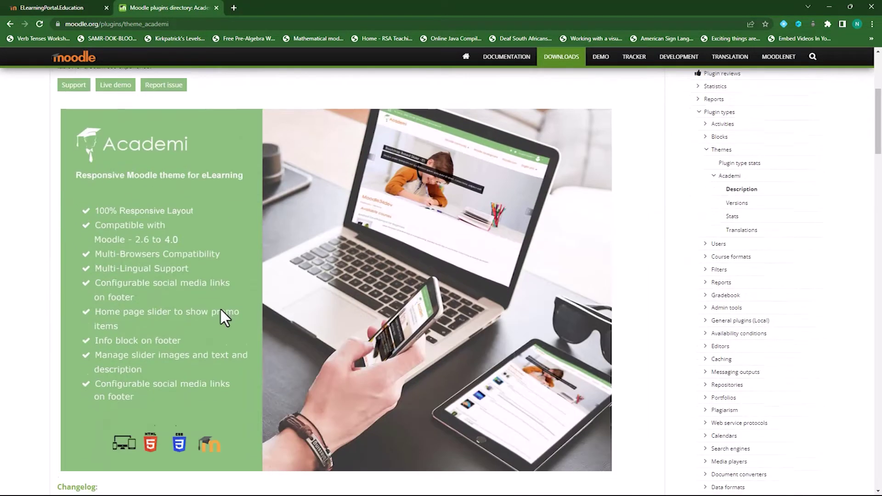
scroll(220, 309, down, 15)
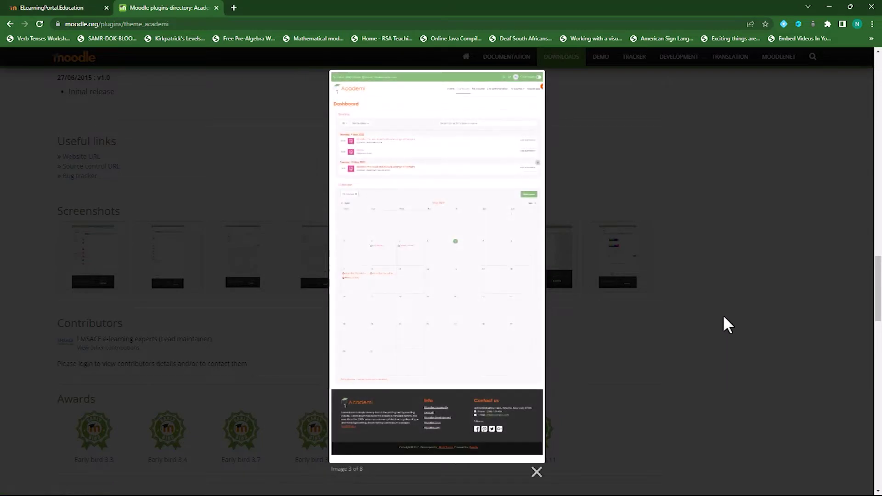
click(680, 375)
scroll(373, 329, up, 18)
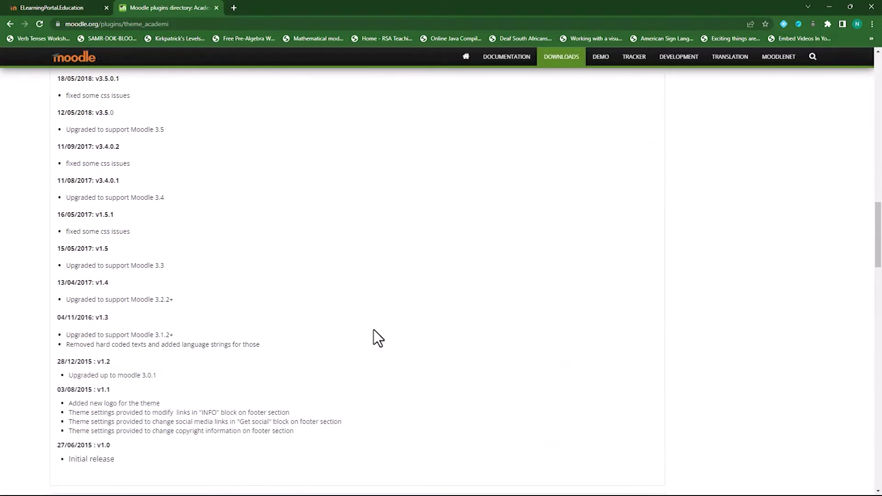
scroll(373, 330, up, 12)
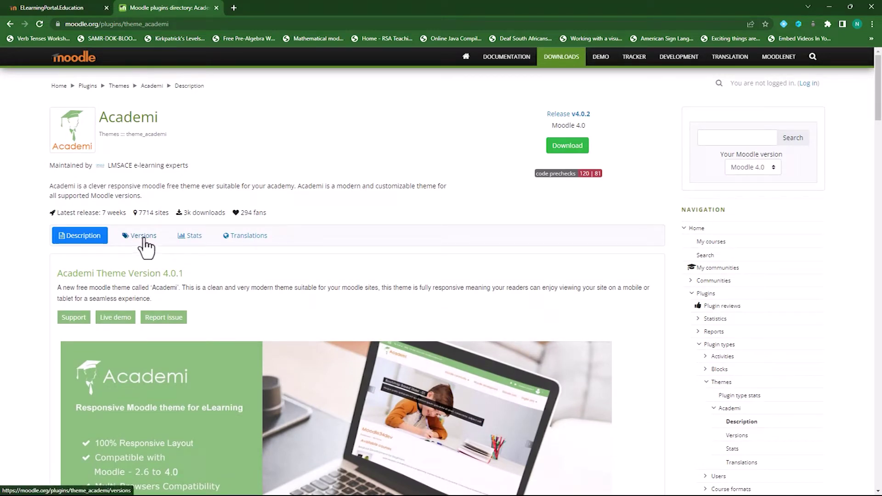
Review Academi's versions list from v4.0.2 down, then return to the ELearningPortal.Education tab
click(143, 236)
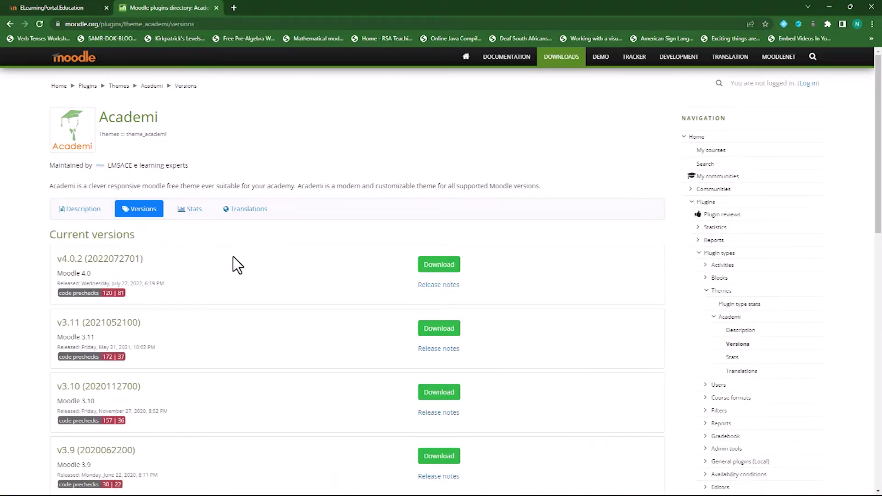
scroll(223, 336, down, 8)
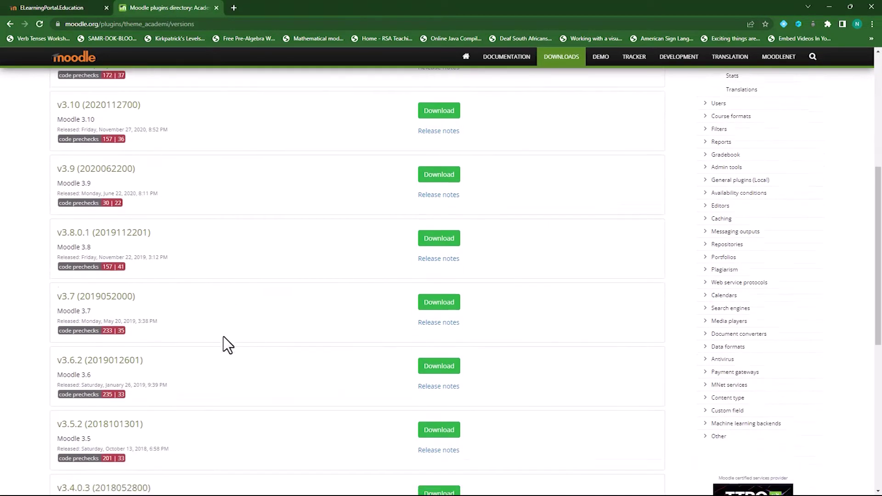
scroll(223, 337, down, 2)
scroll(234, 315, up, 10)
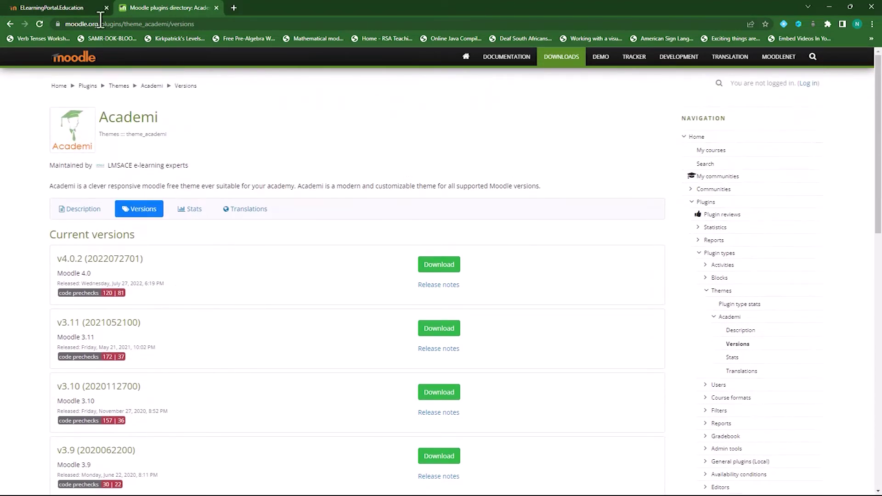
click(74, 7)
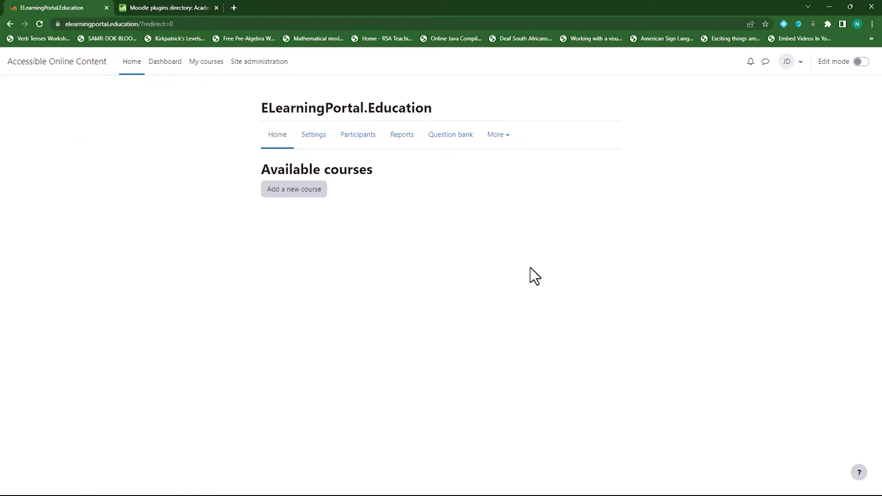
Confirm on the admin Notifications page that the site runs Moodle 4.0.4, then return to Academi's versions
click(269, 64)
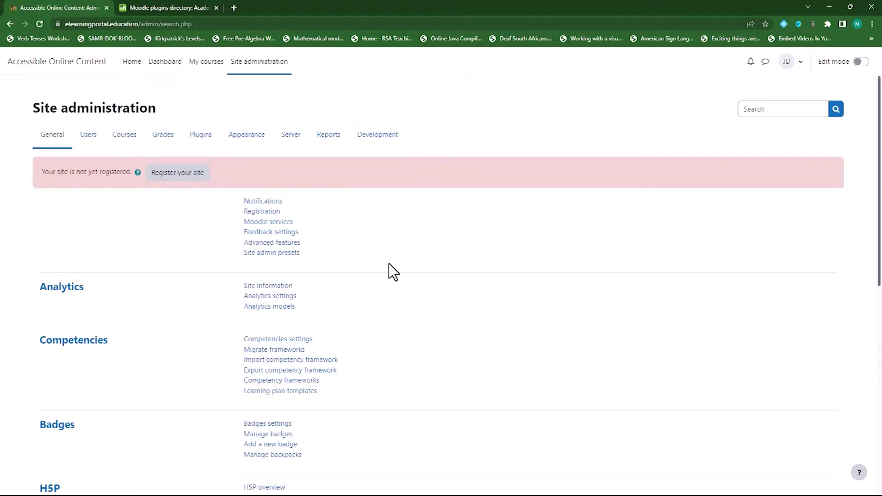
click(275, 203)
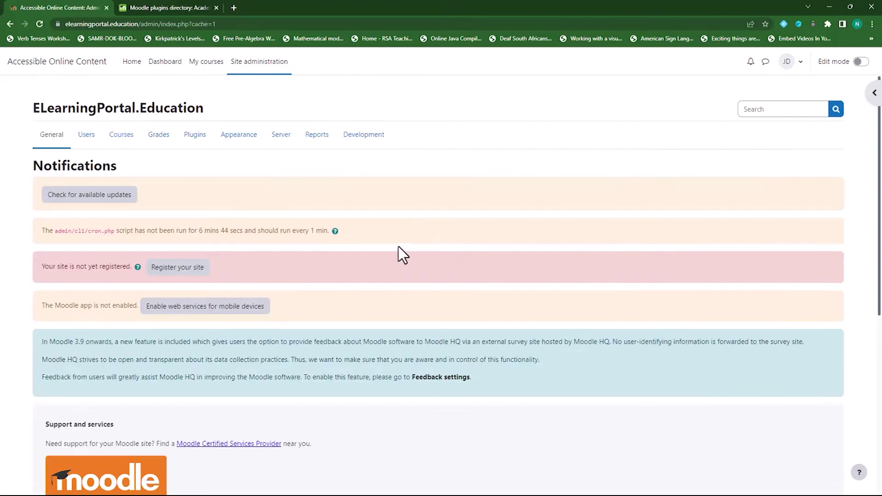
scroll(398, 248, down, 6)
scroll(399, 248, down, 1)
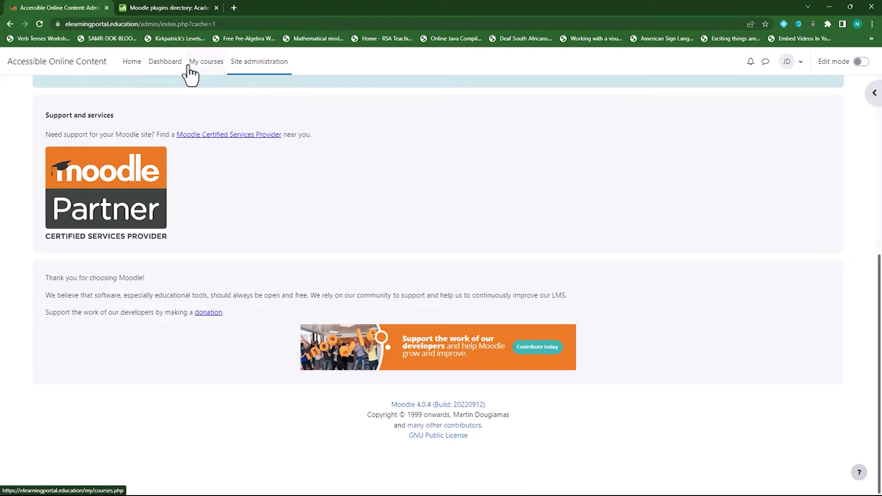
click(171, 7)
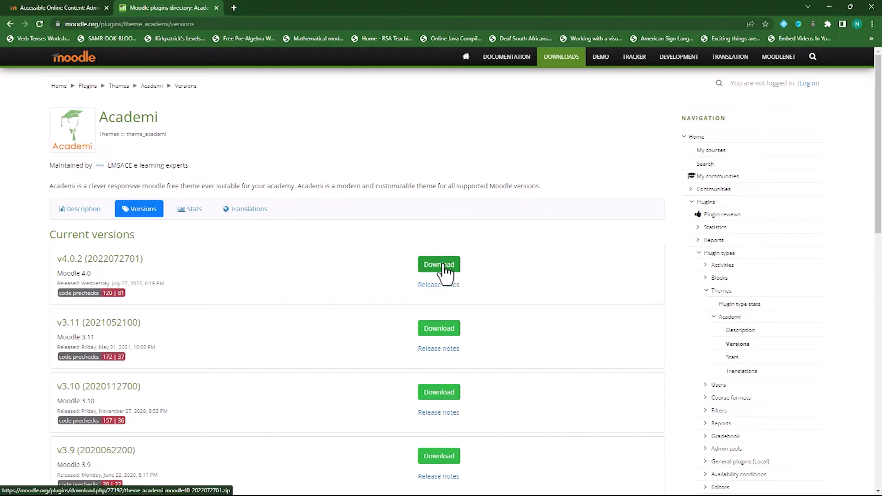
click(438, 268)
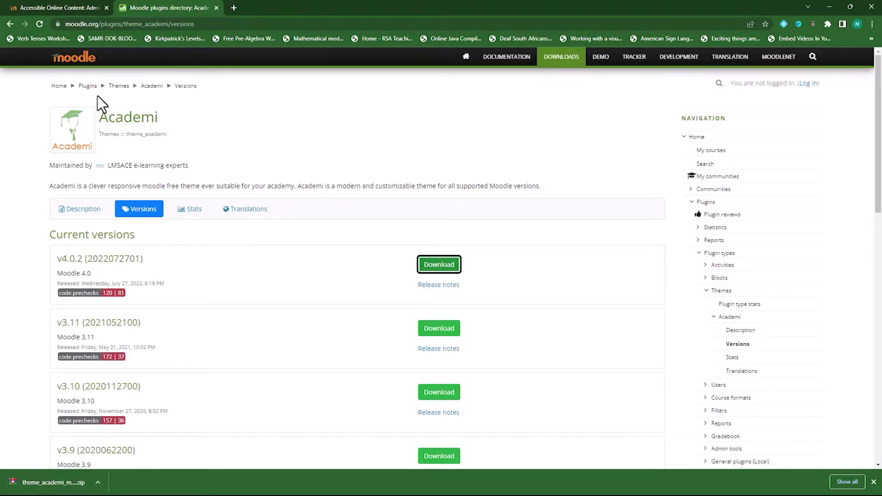
click(70, 11)
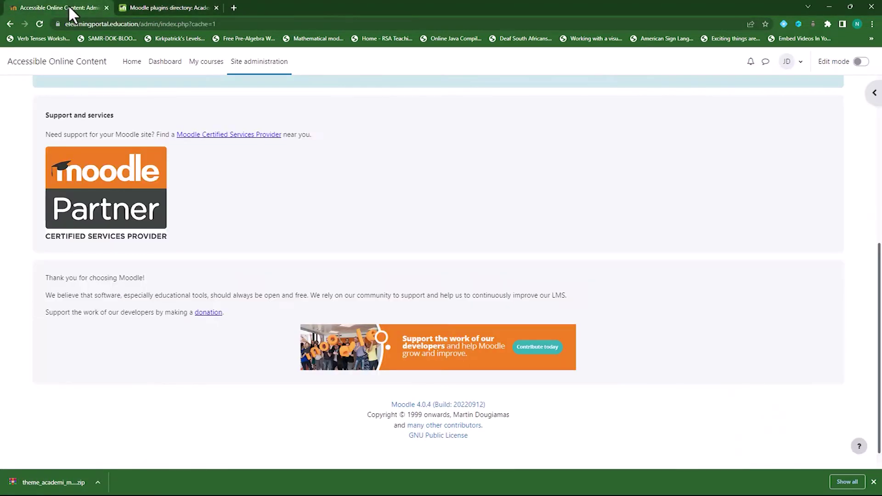
Close the plugins directory tab and go to Site administration > Plugins > Install plugins
click(216, 7)
scroll(338, 249, up, 7)
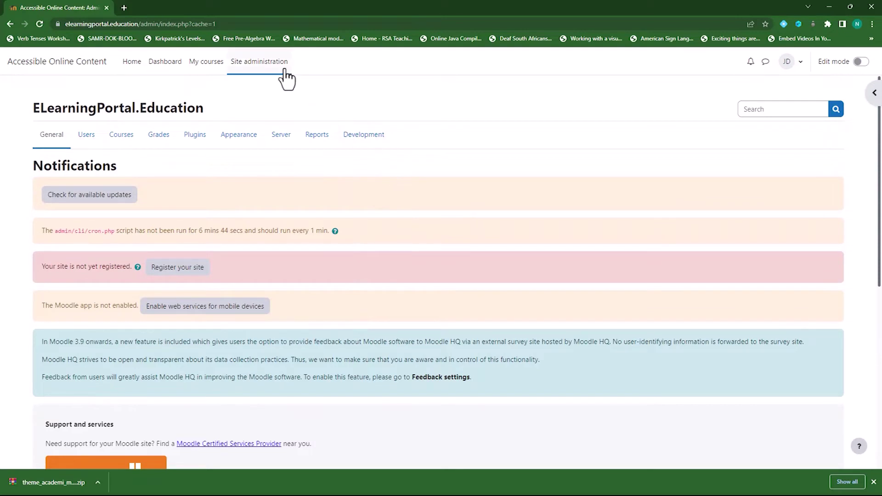
click(255, 64)
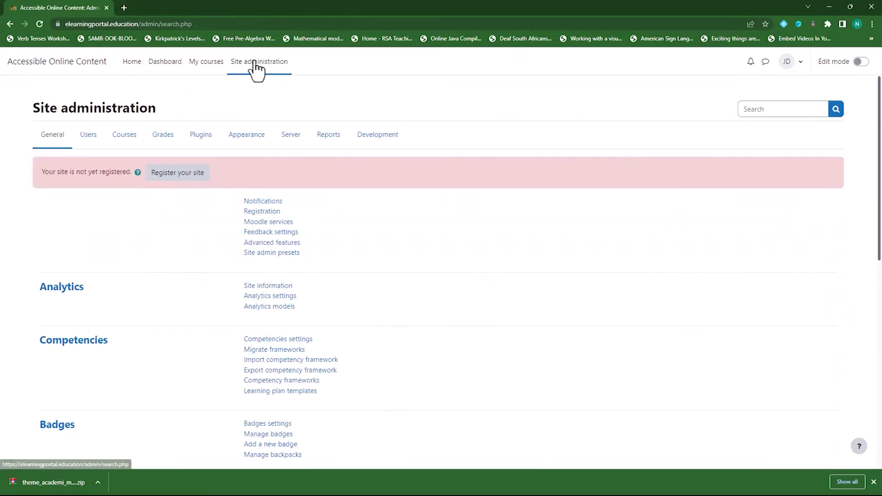
click(199, 138)
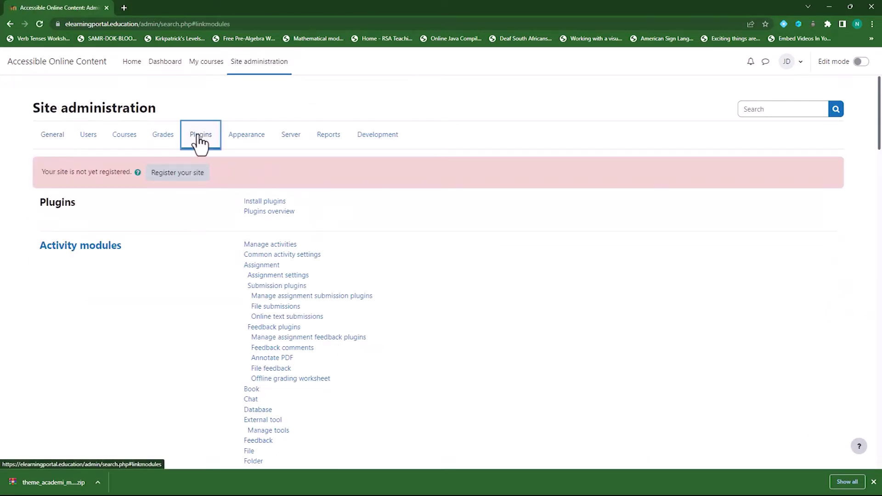
click(275, 203)
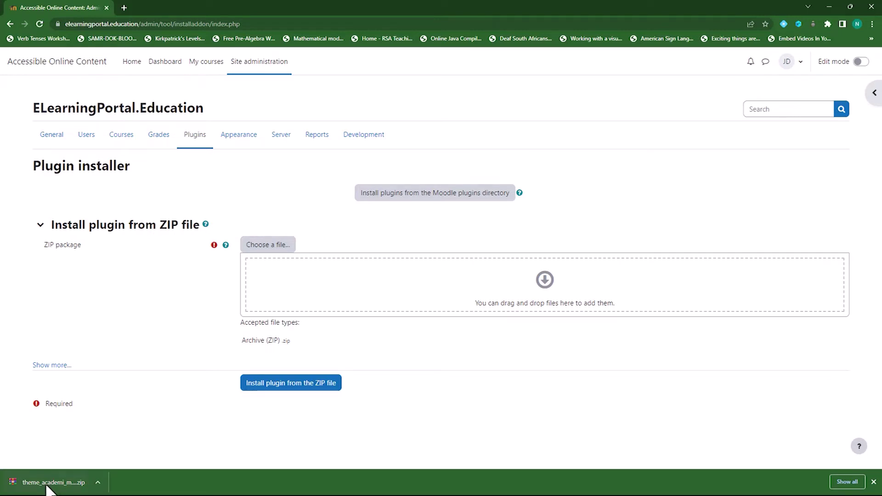
Upload the Academi zip into the installer, validate it, and continue the installation
drag(46, 485, 359, 286)
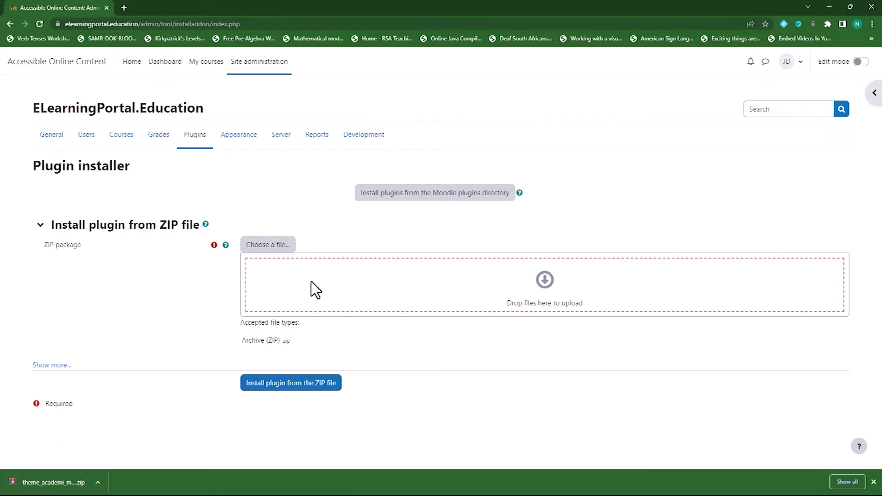
drag(64, 484, 336, 280)
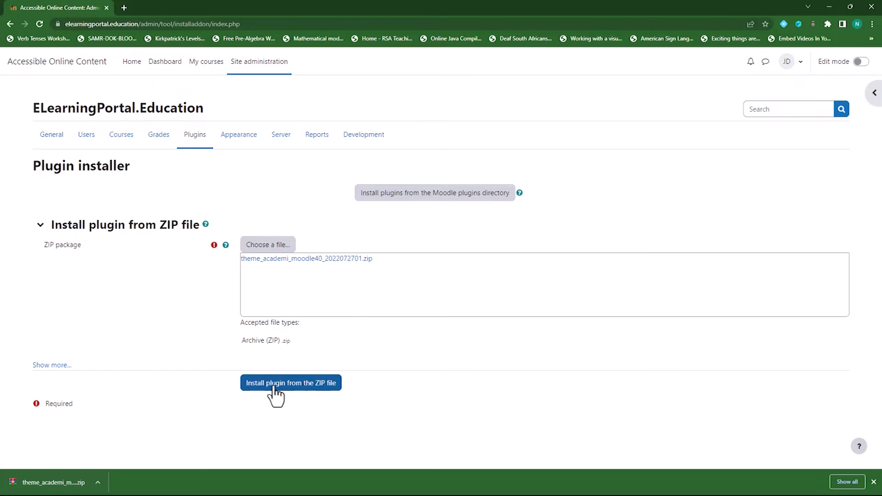
click(317, 388)
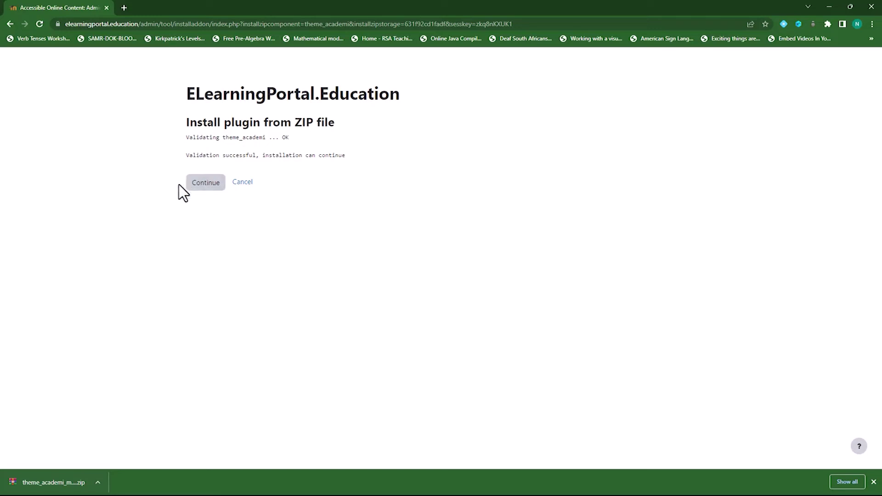
click(205, 190)
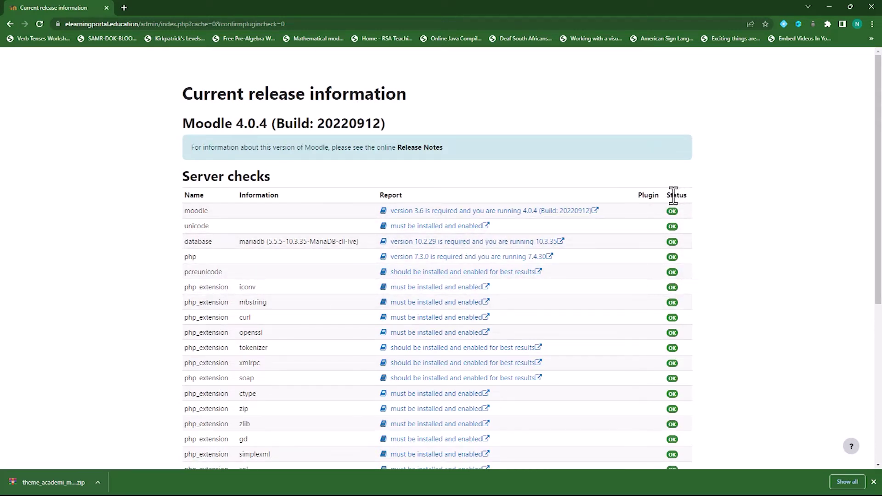
Review the server checks, all reporting OK, and continue past the release information
scroll(672, 220, down, 2)
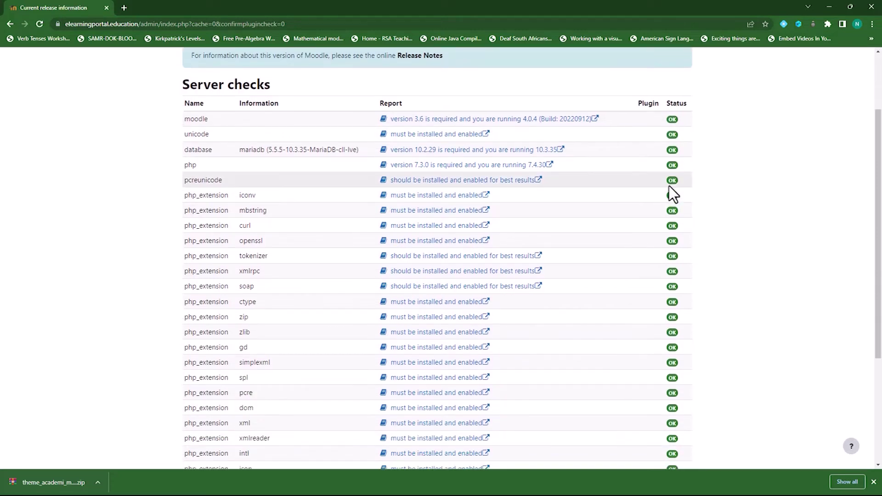
scroll(679, 300, down, 4)
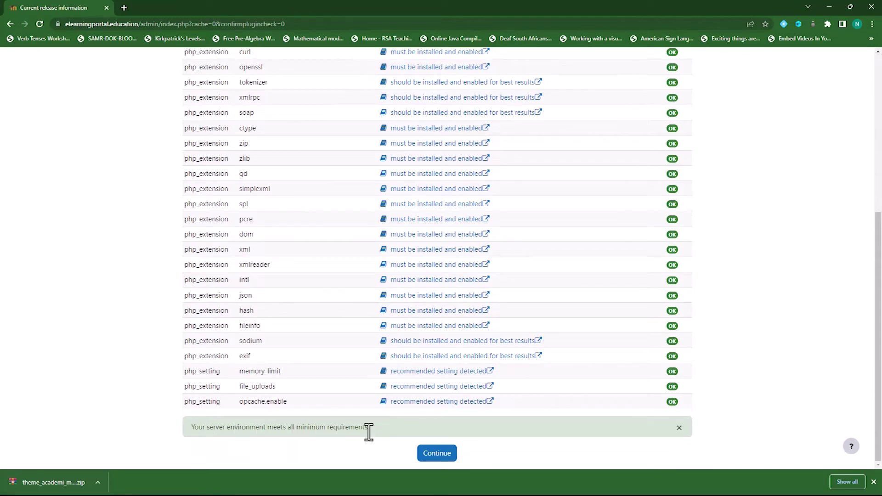
scroll(426, 239, up, 6)
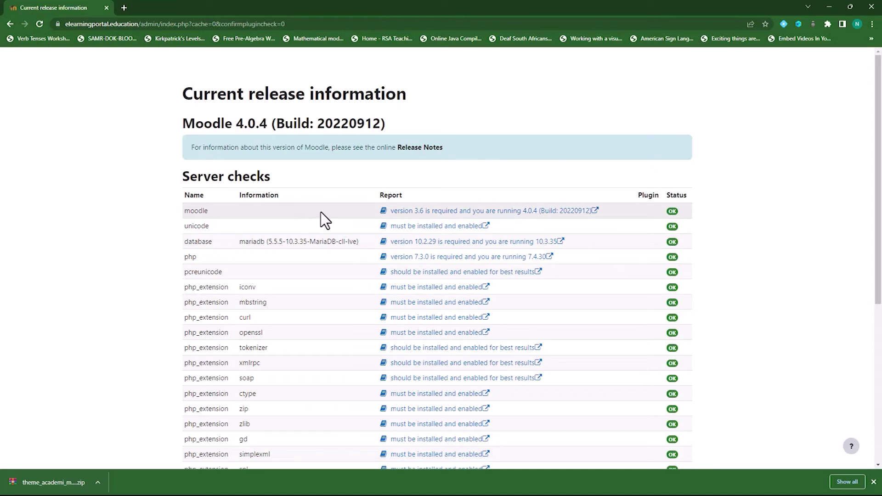
scroll(329, 262, down, 6)
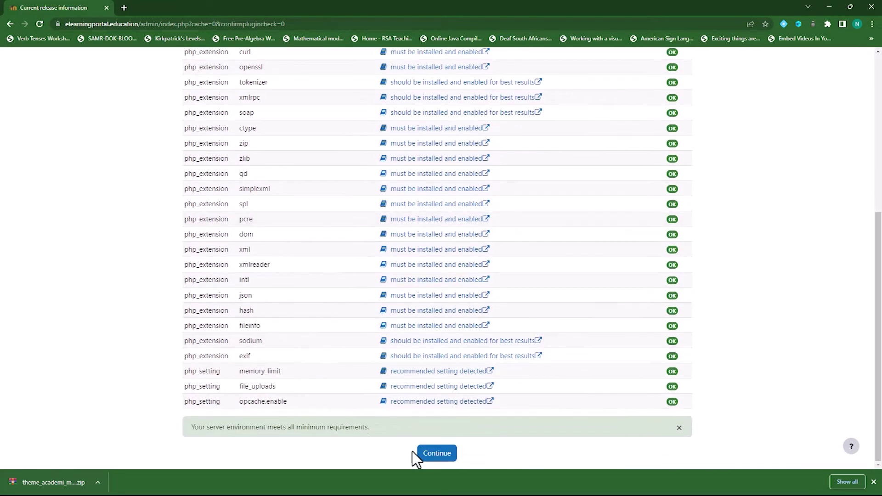
click(435, 453)
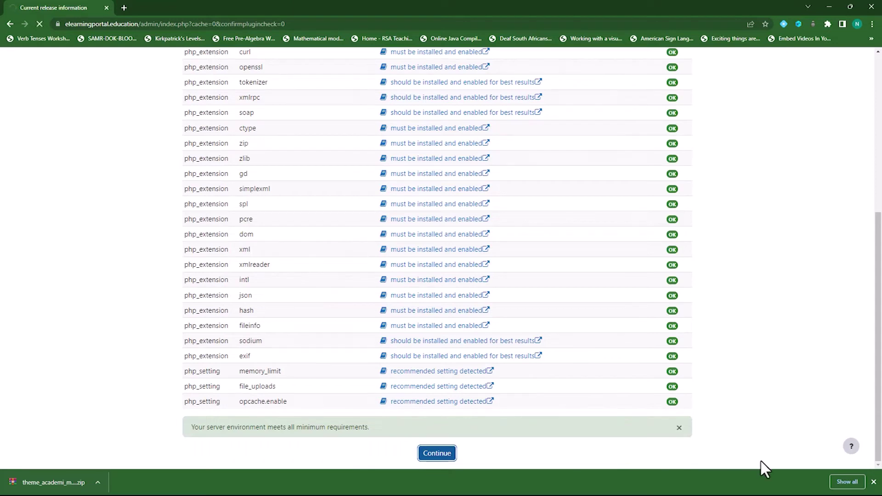
Dismiss the download bar, run the database upgrade for theme_academi, and continue after Success
click(873, 482)
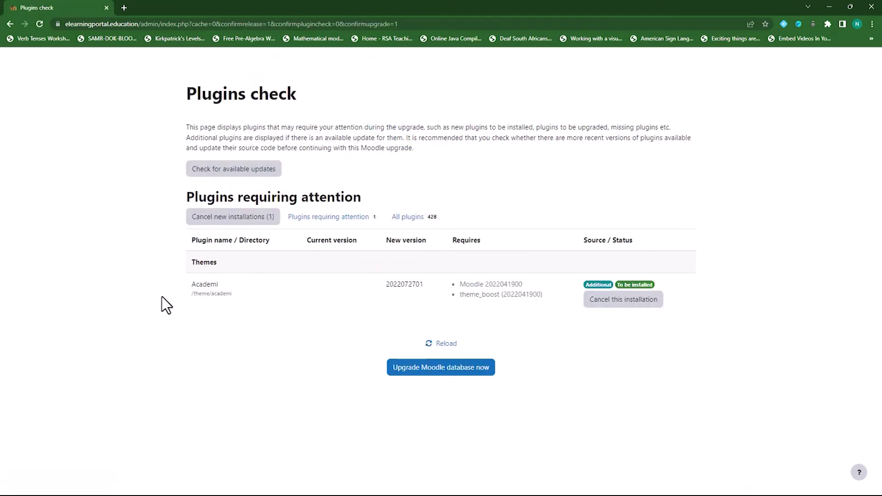
click(444, 374)
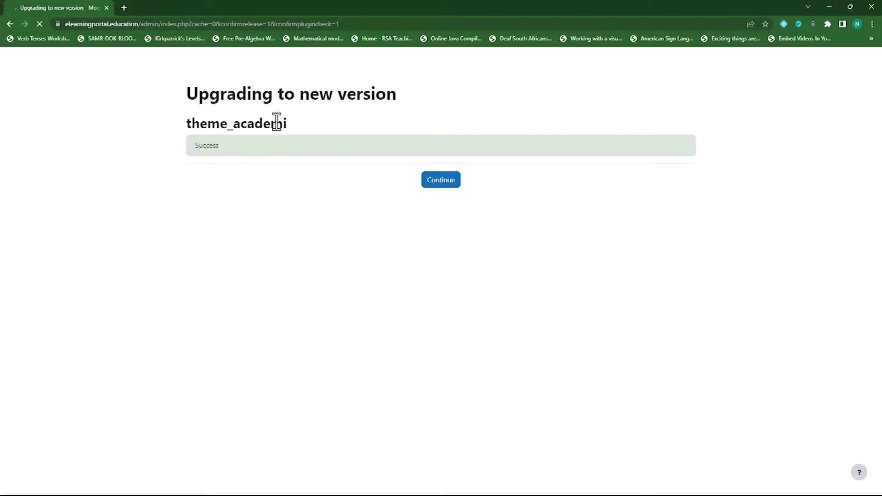
click(440, 184)
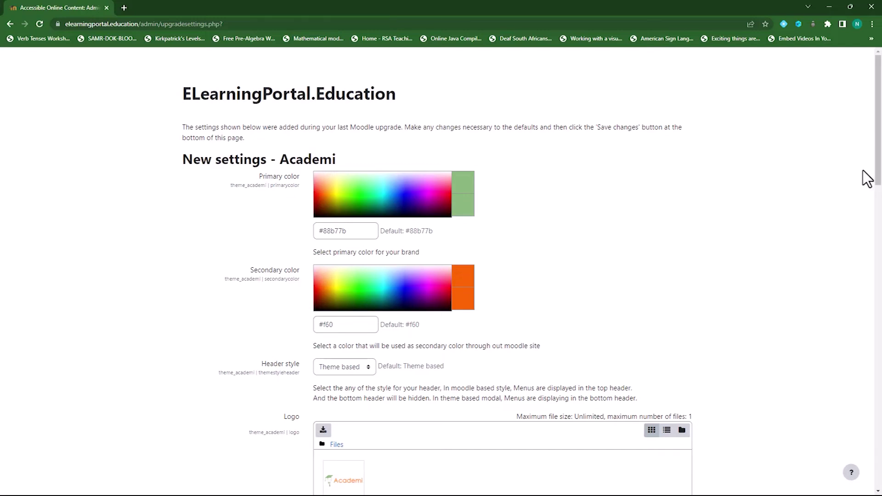
Save Academi's new theme and slide settings with their default values
drag(877, 177, 877, 484)
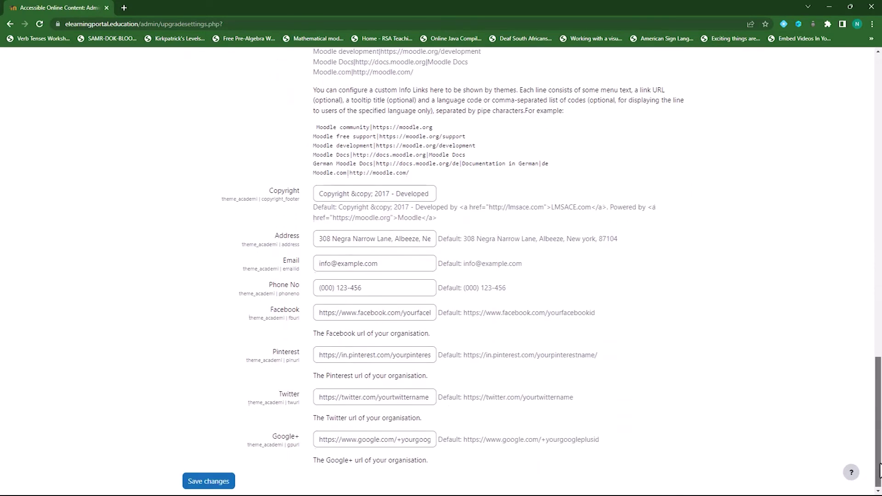
click(216, 479)
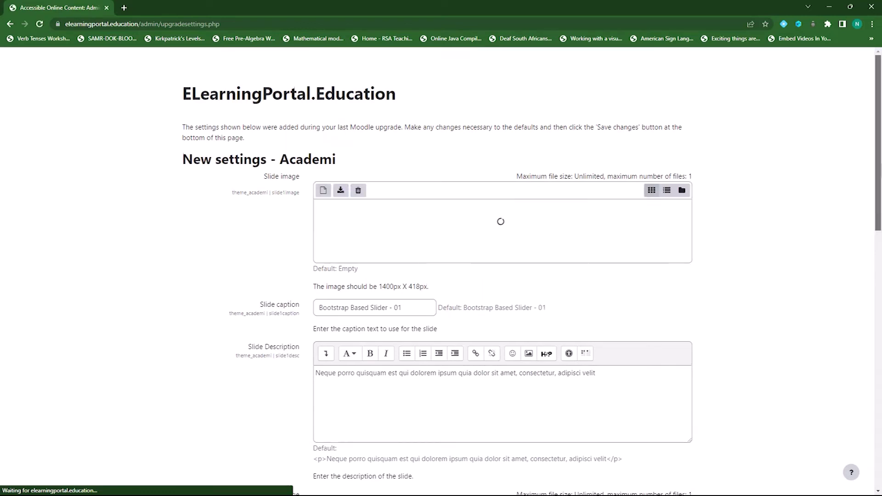
scroll(291, 439, down, 15)
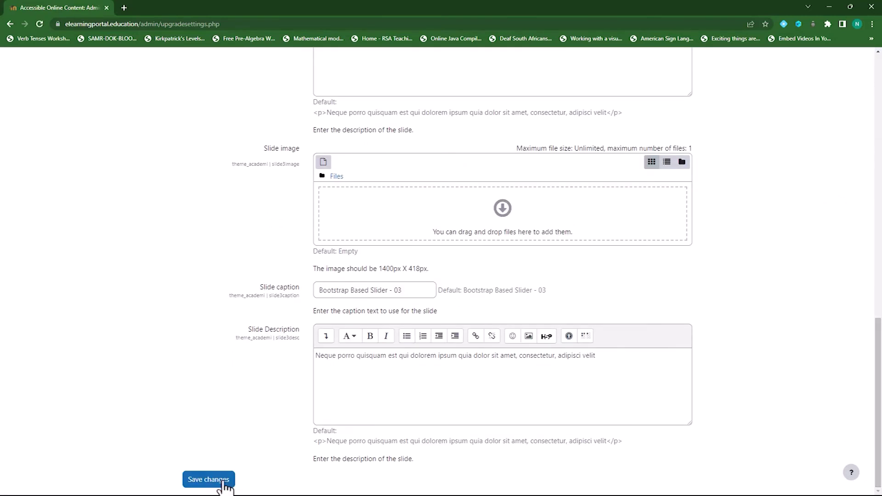
click(223, 482)
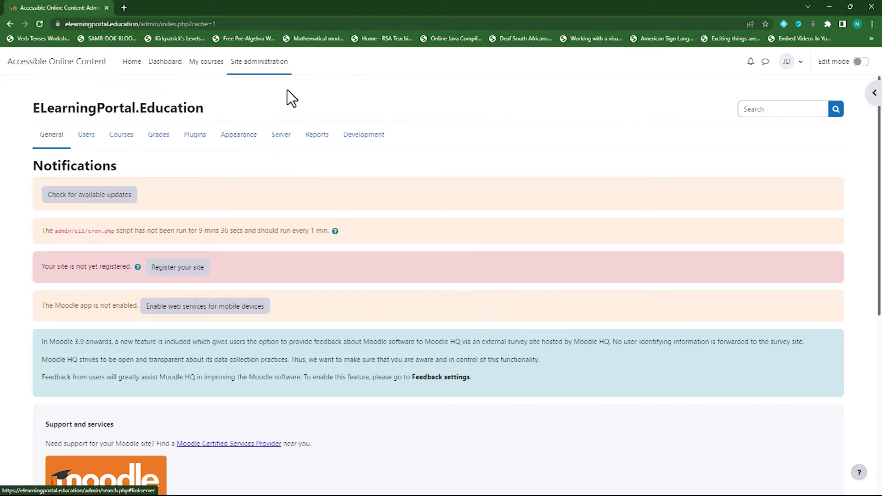
In Appearance > Theme selector, change the Default device theme to Academi
click(254, 64)
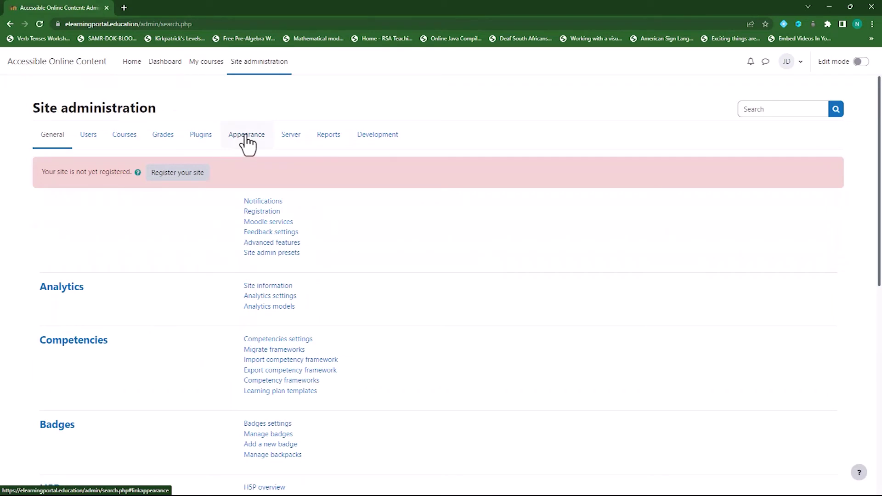
click(247, 138)
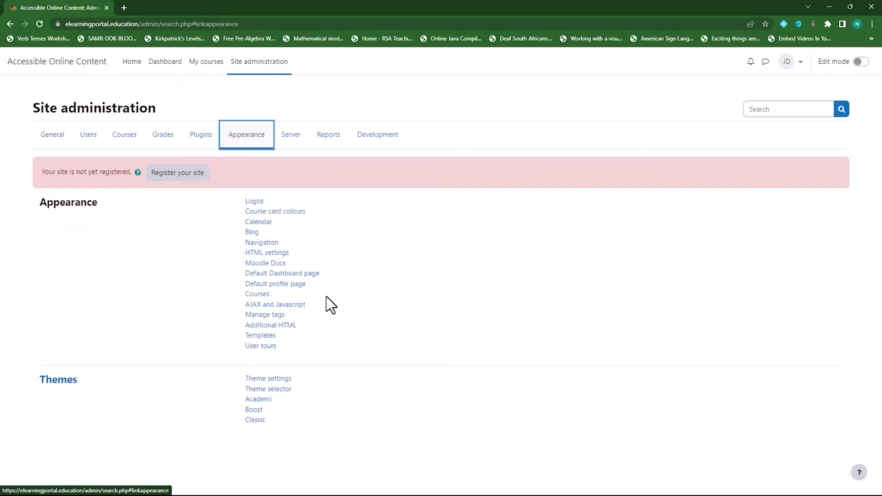
click(279, 391)
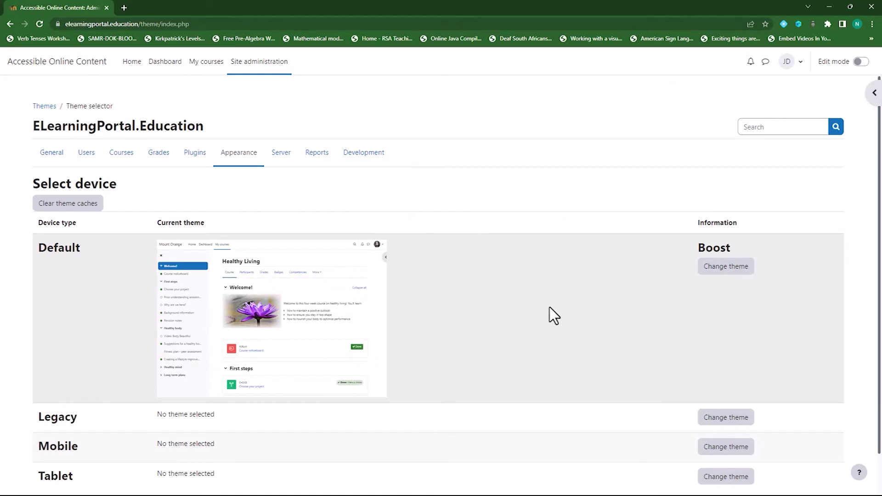
click(728, 272)
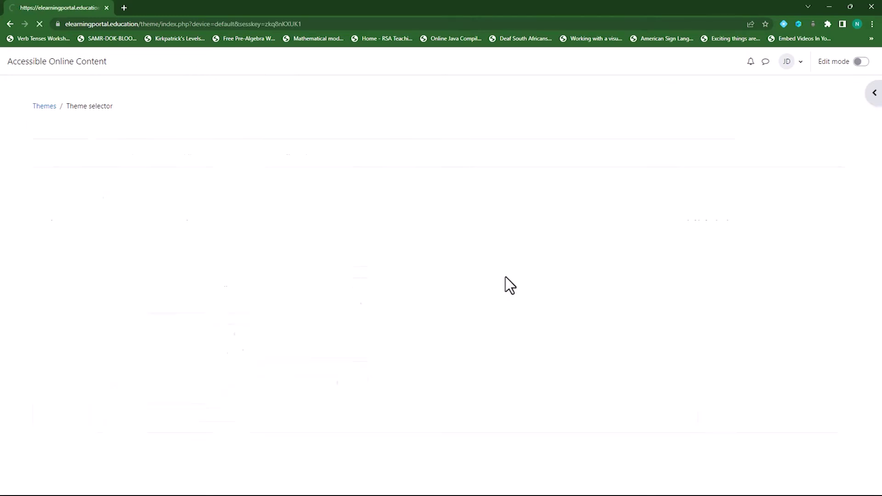
scroll(418, 285, down, 2)
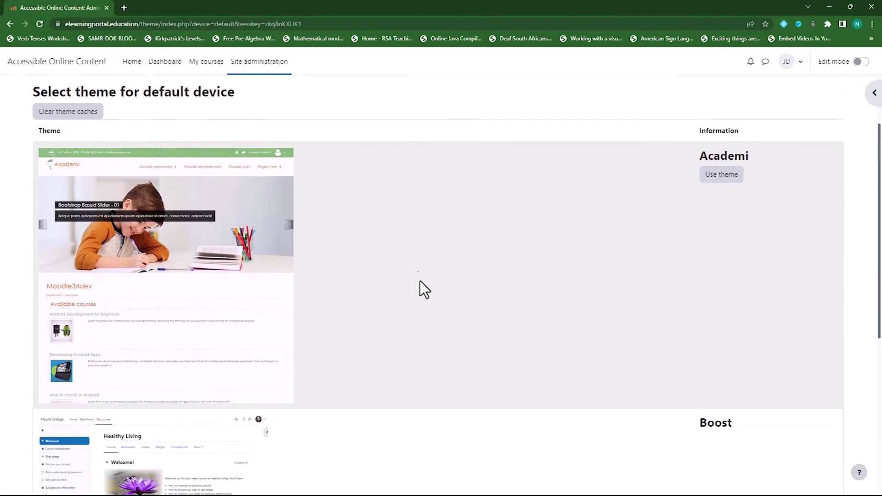
click(721, 177)
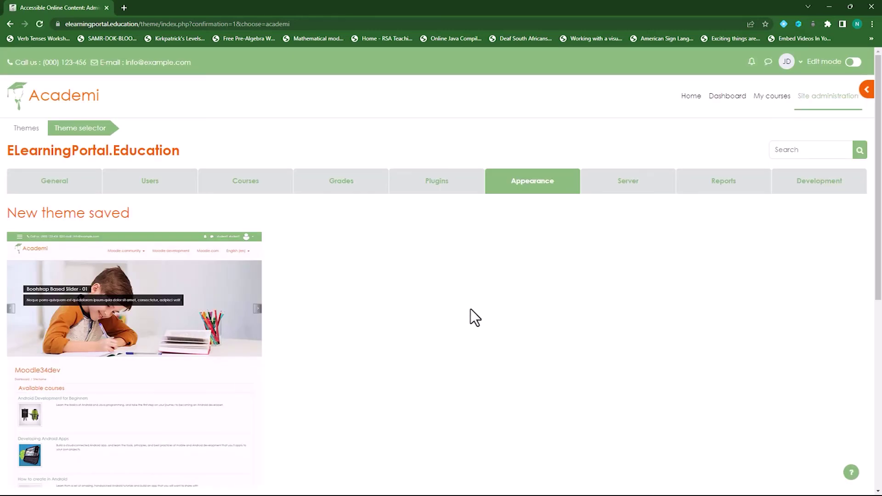
scroll(441, 285, down, 7)
View the Academi-styled home page with its slider, then return to Site administration
click(434, 271)
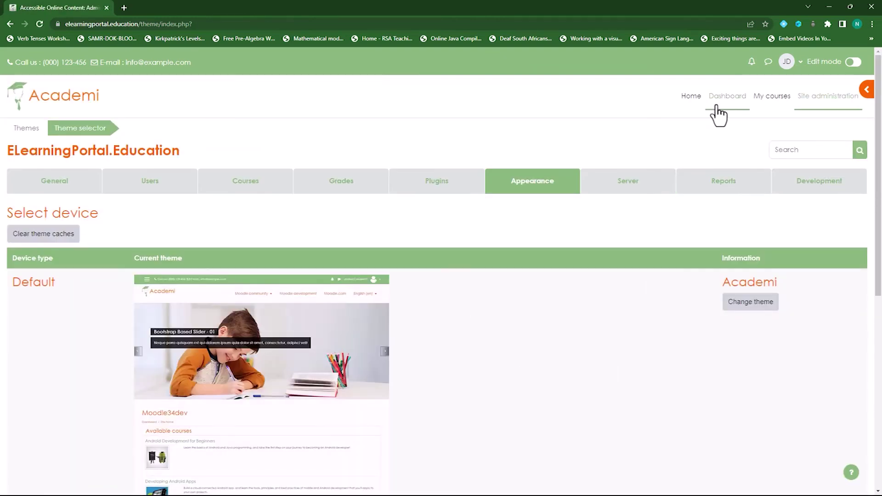
click(692, 96)
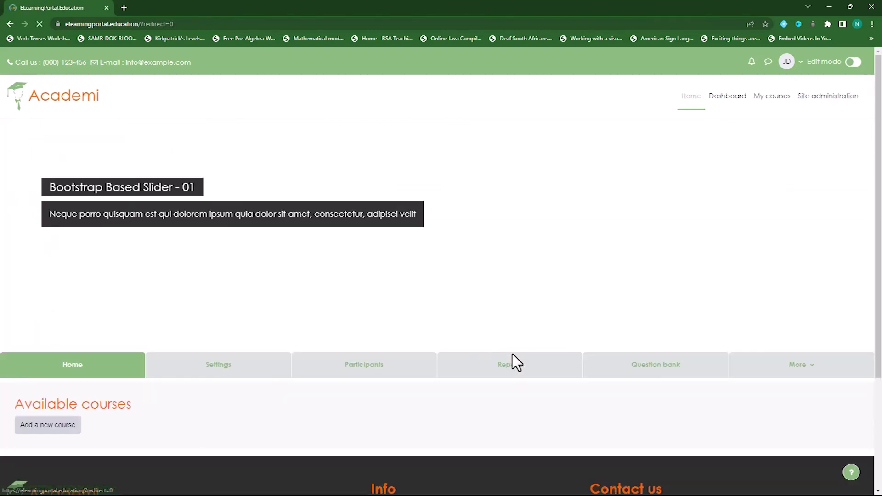
scroll(423, 270, down, 3)
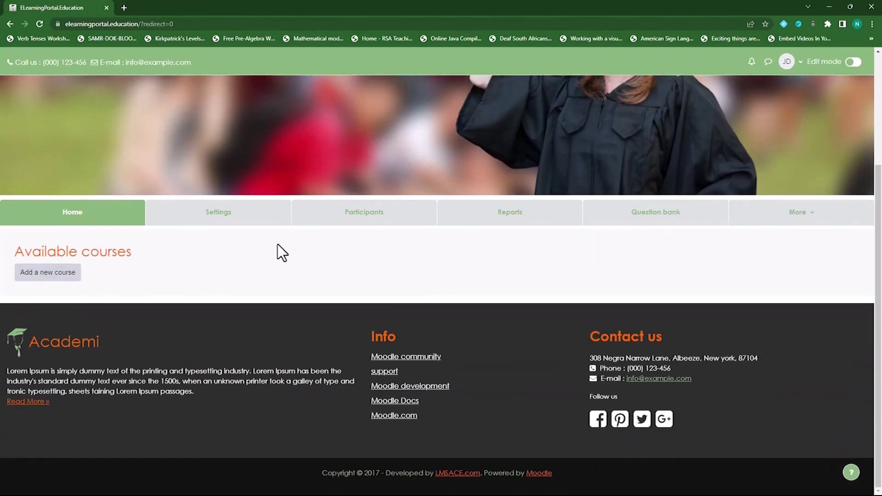
scroll(490, 354, up, 3)
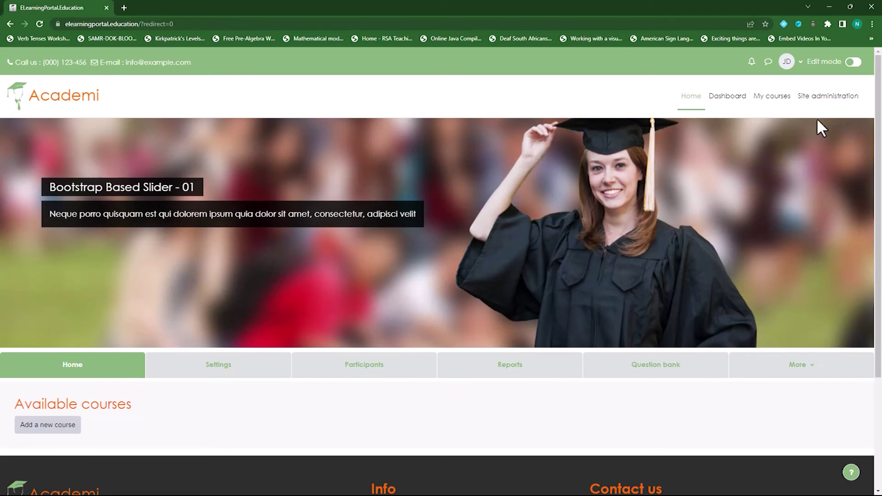
click(832, 99)
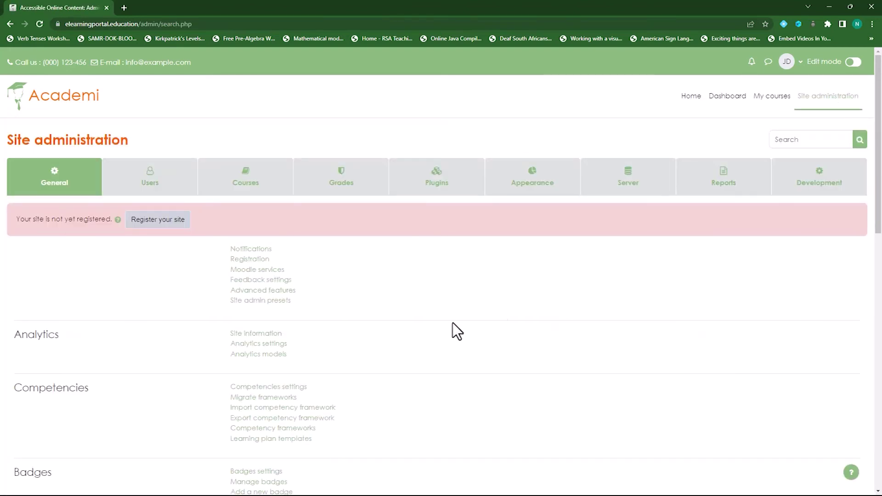
Set Server > Maintenance mode to Enable and save the change
click(639, 192)
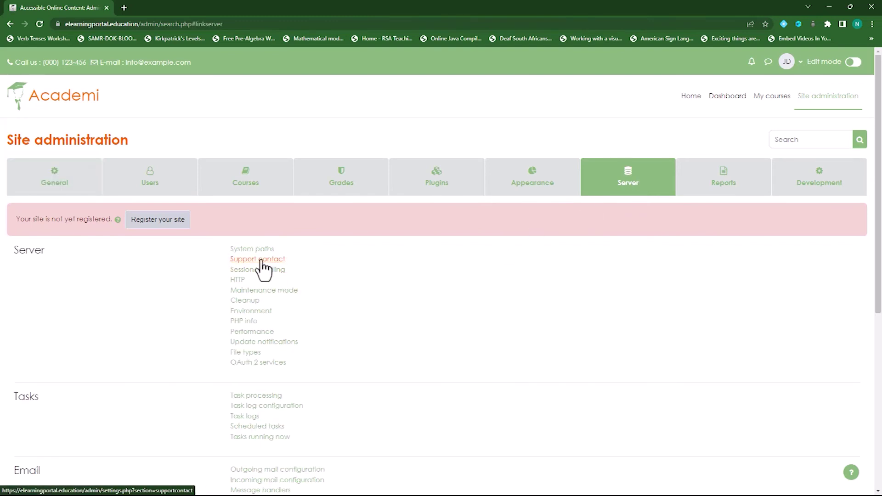
click(280, 293)
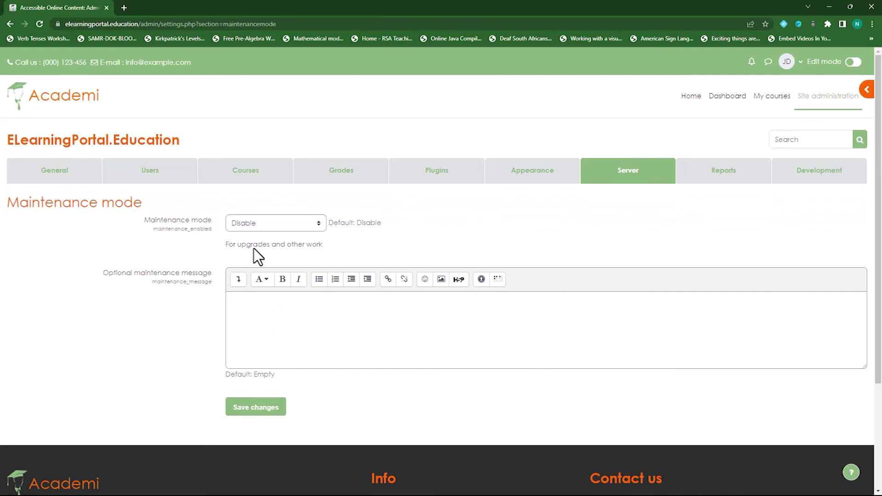
click(316, 225)
click(290, 247)
click(256, 410)
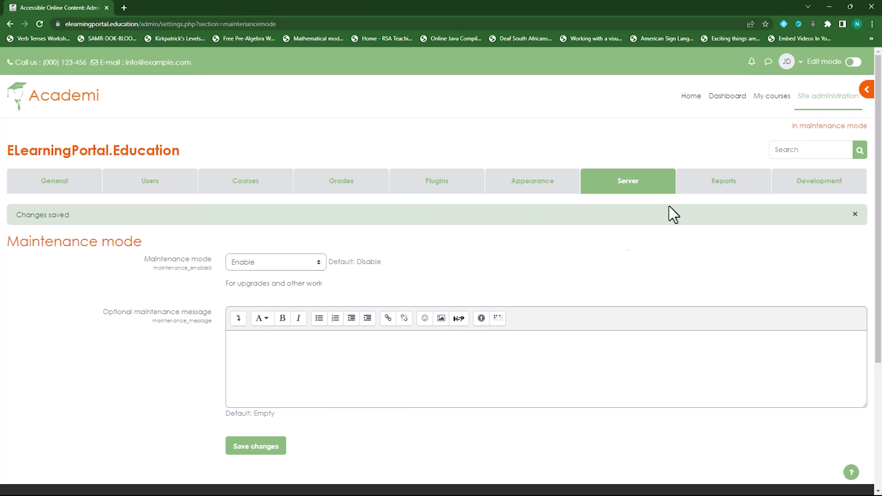
click(789, 66)
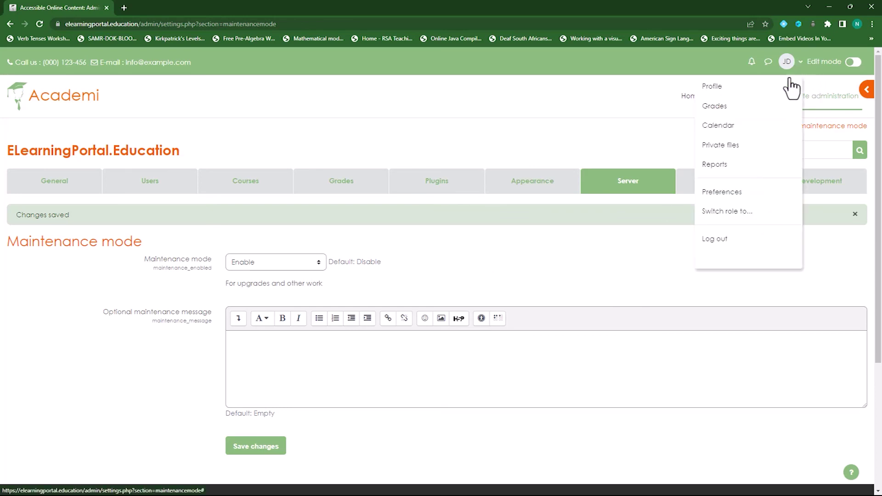
Log out, then select the 'site is undergoing maintenance' message on the page
click(727, 240)
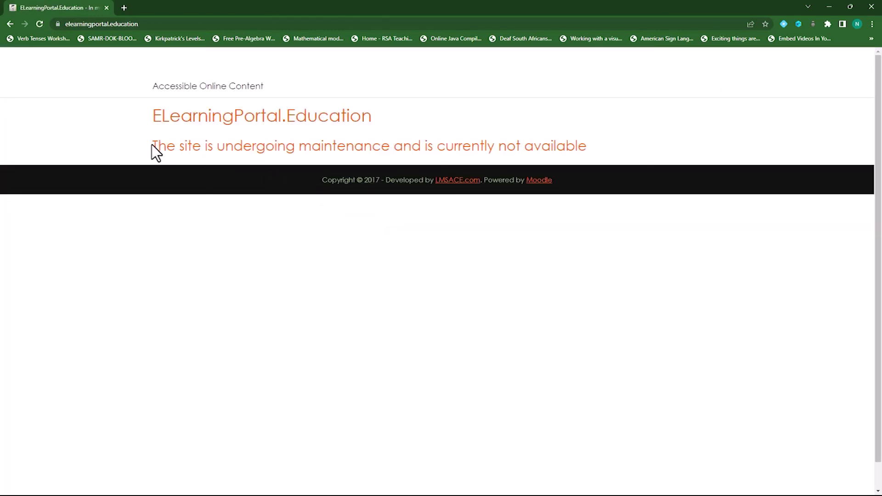
drag(153, 146, 567, 146)
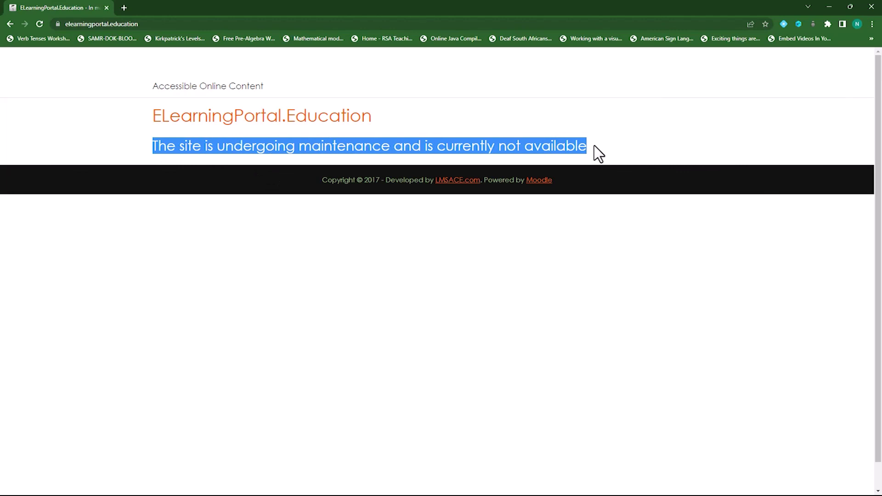